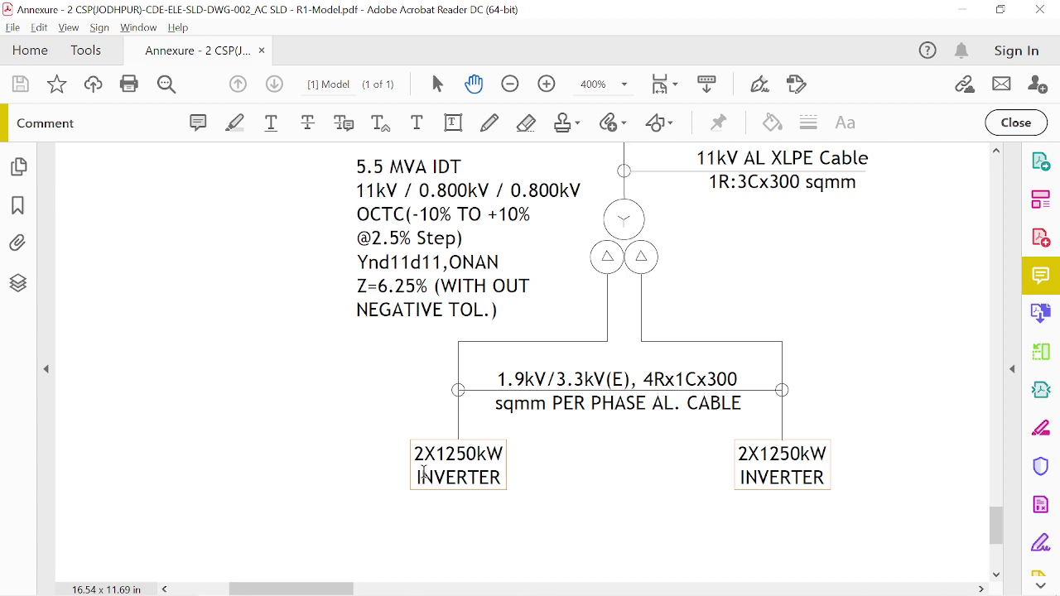
Step: Switch to ETAP and run the harmonic load flow study on OLV1 in Harmonic Analysis mode
key(alt+Tab)
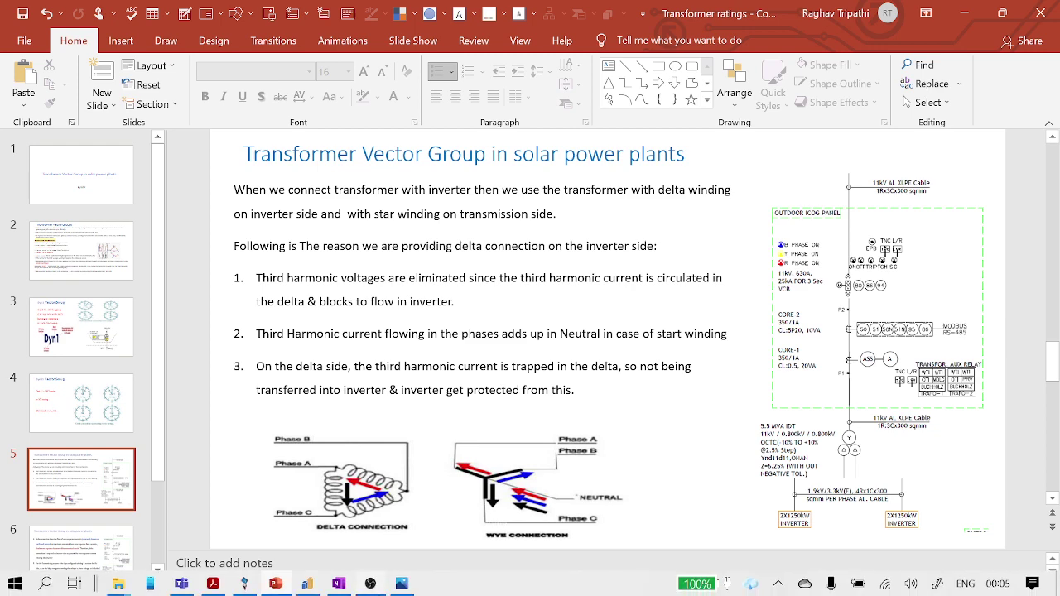
click(246, 584)
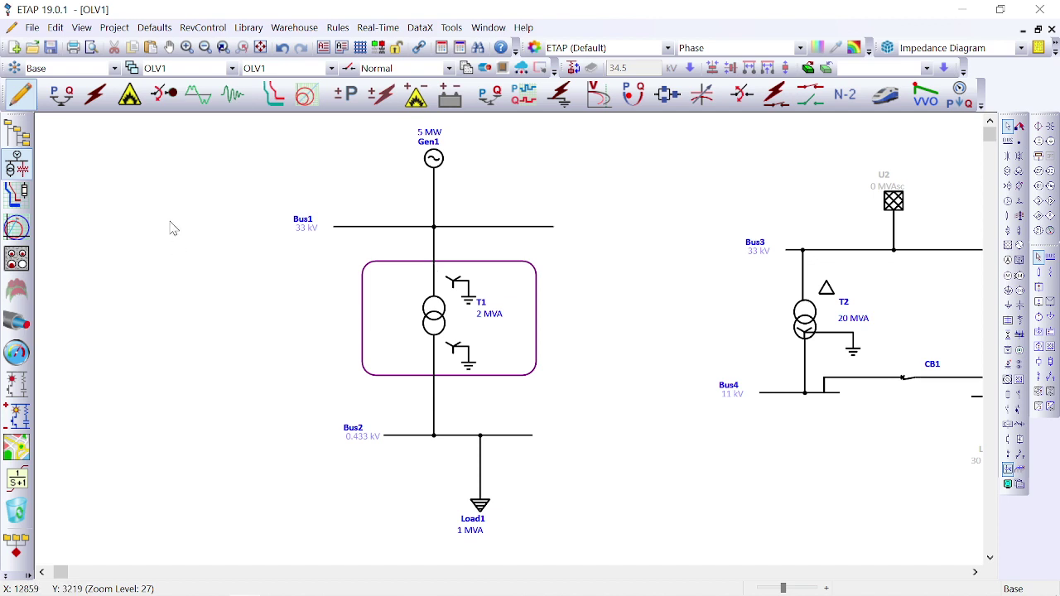
click(199, 95)
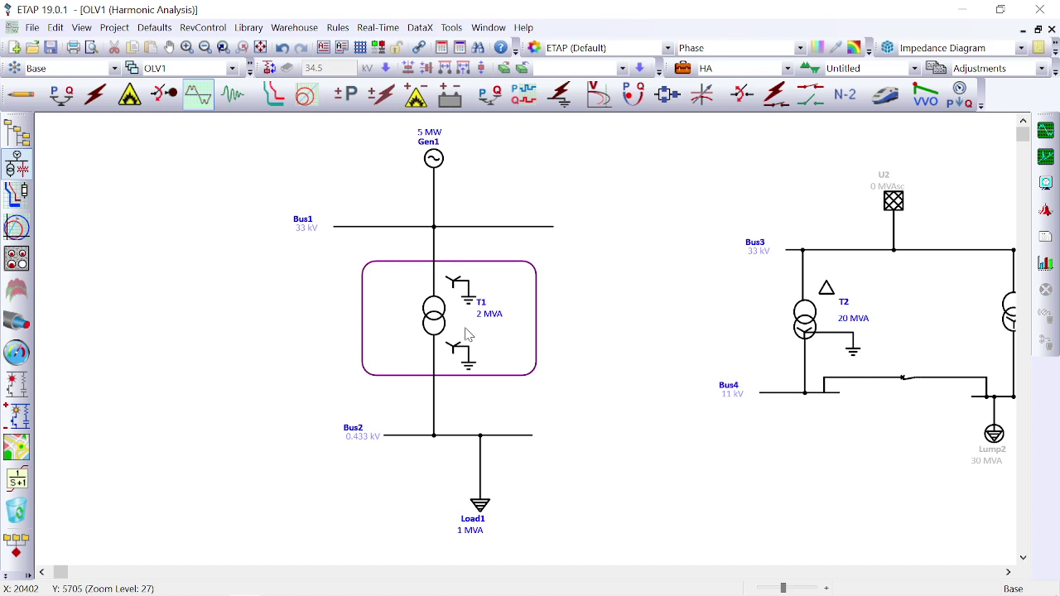
mouse_move(286, 590)
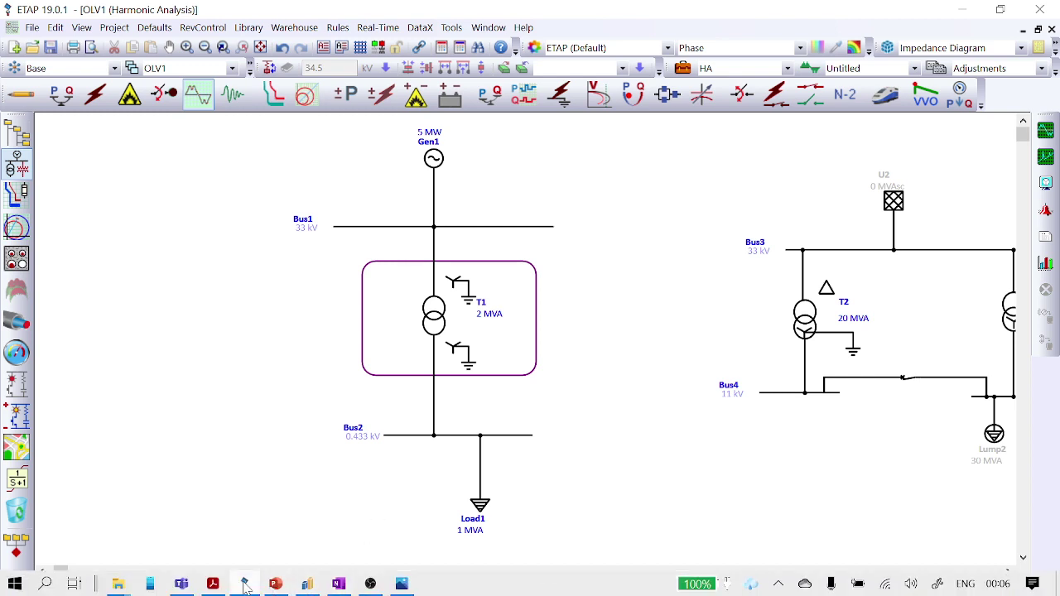
click(213, 583)
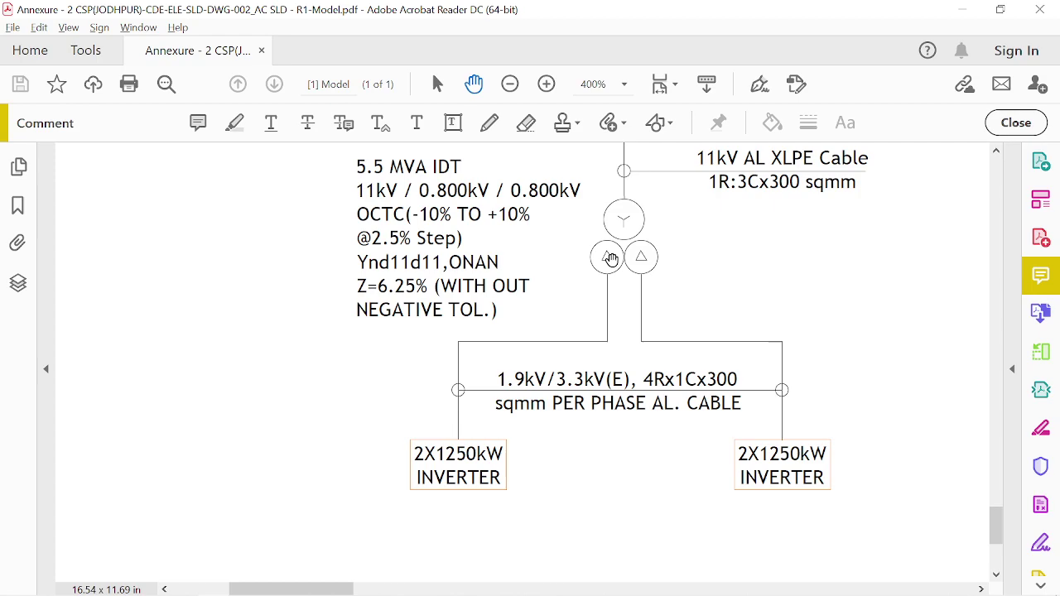
key(alt+Tab)
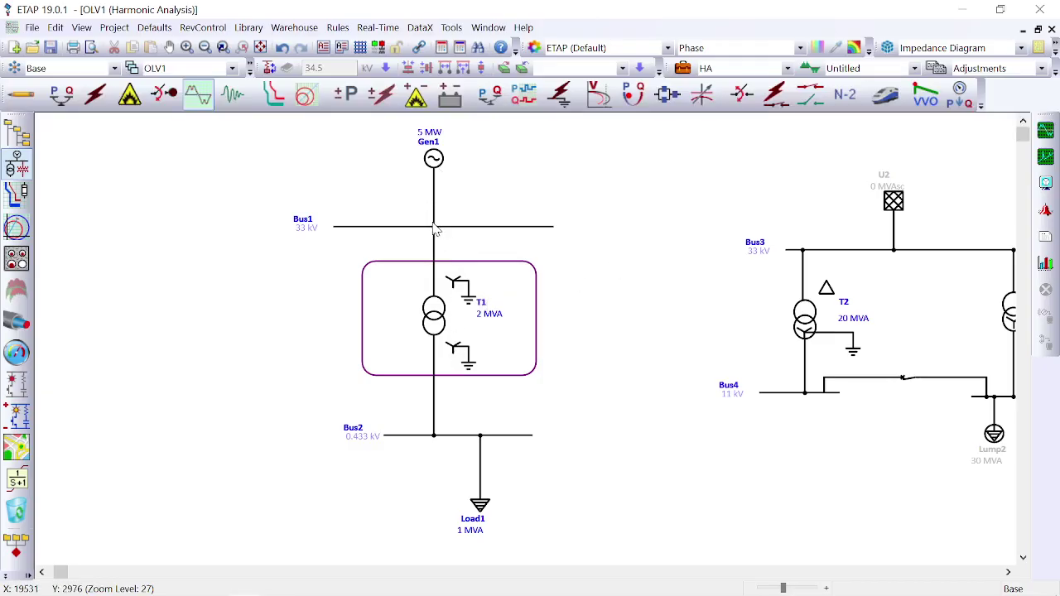
click(1044, 131)
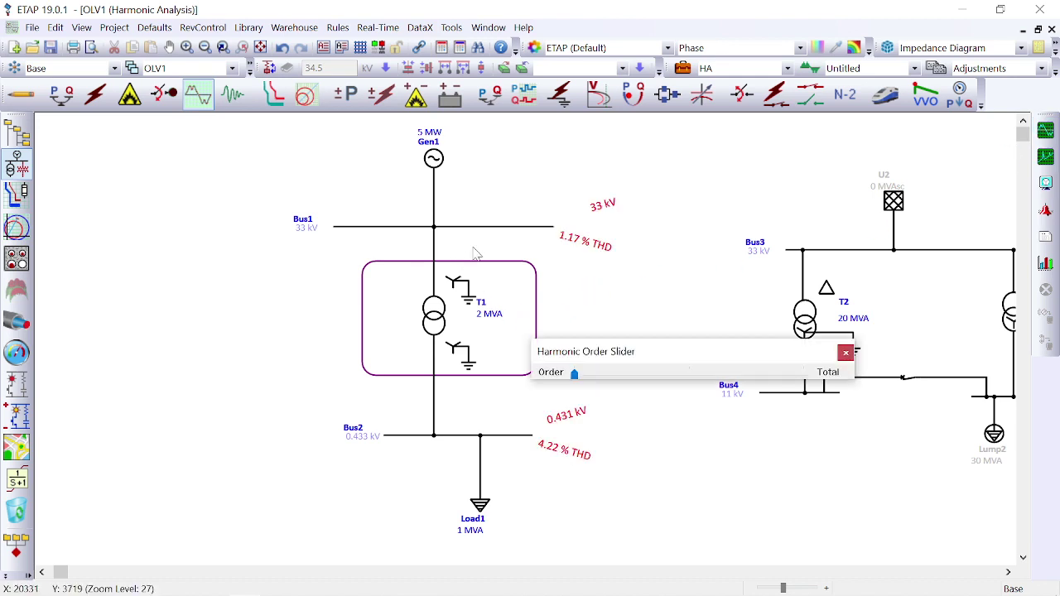
Step: Move the Harmonic Order Slider clear of the bus results and view harmonic orders 1 and 3
drag(635, 360, 589, 160)
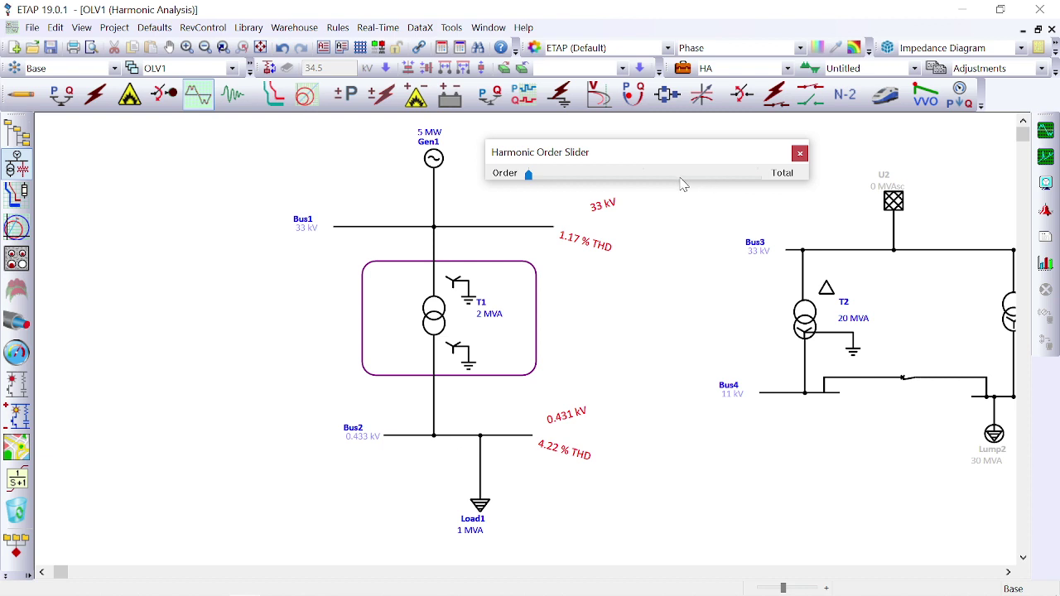
click(638, 176)
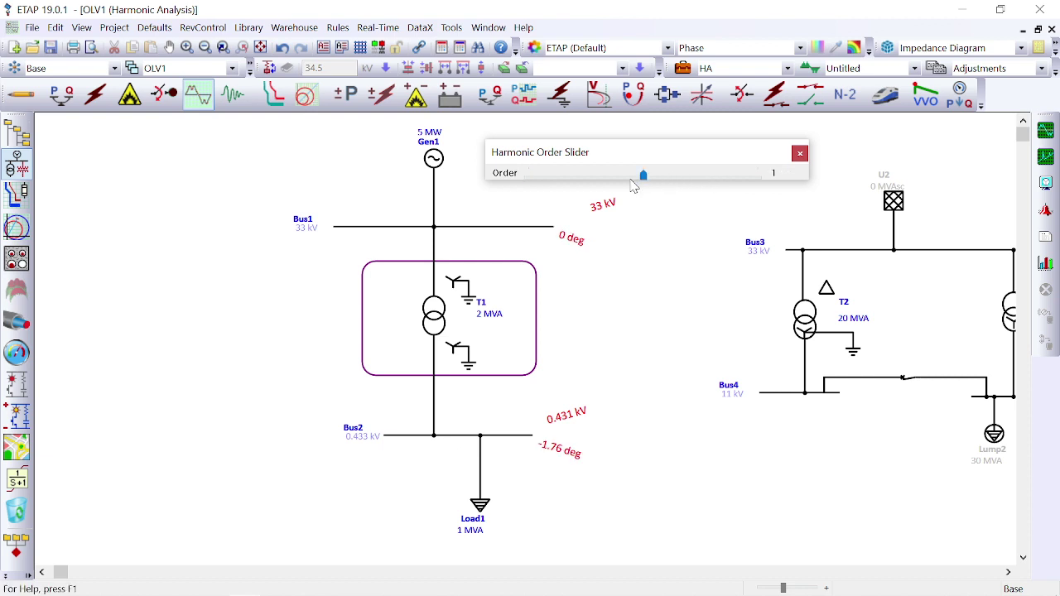
click(755, 177)
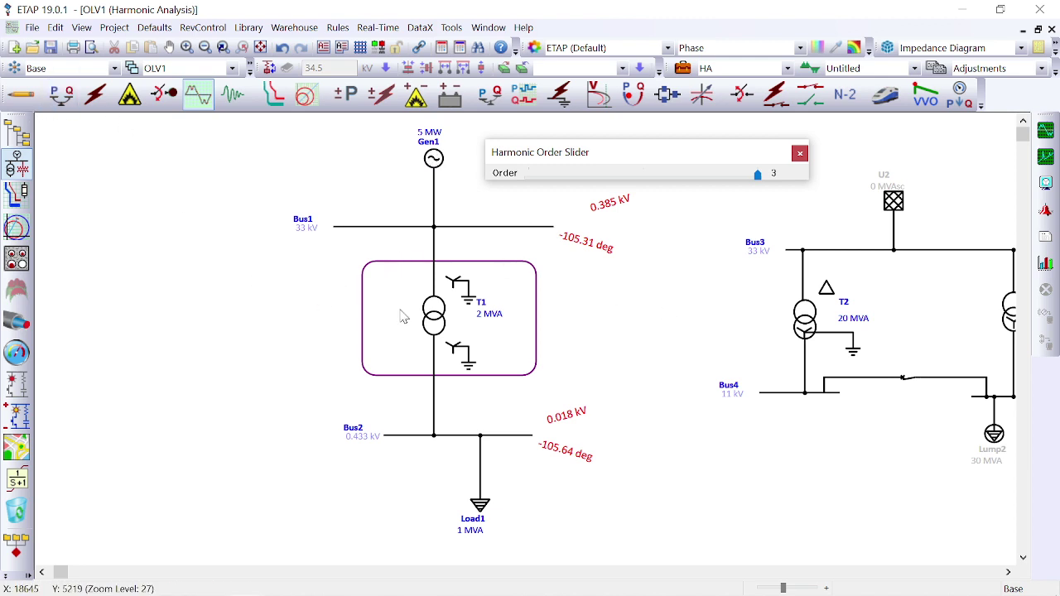
Step: Change transformer T1's primary winding connection to delta, giving vector group Dyn1
double_click(443, 323)
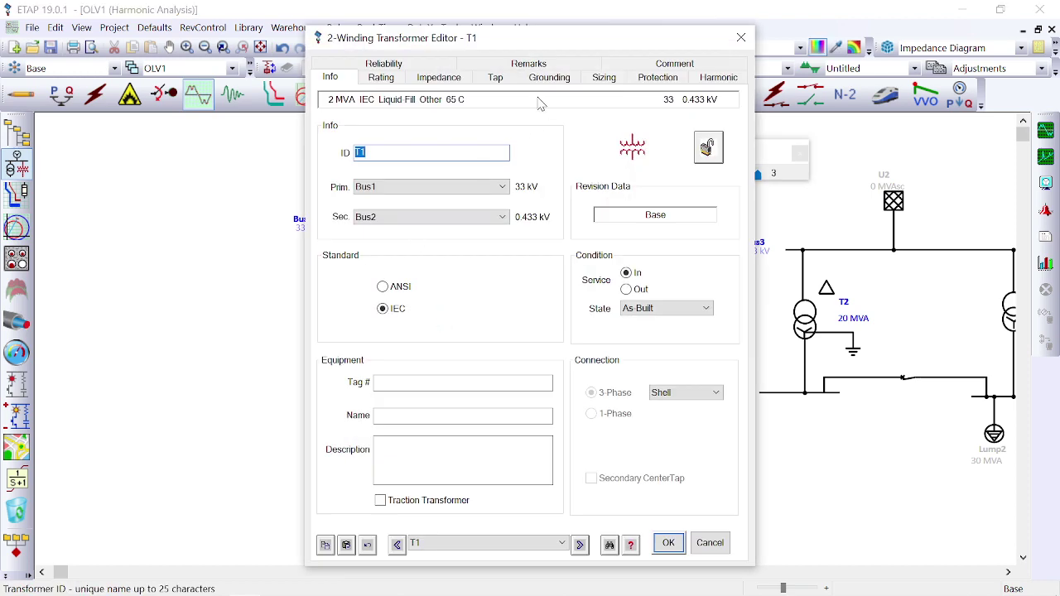
click(547, 78)
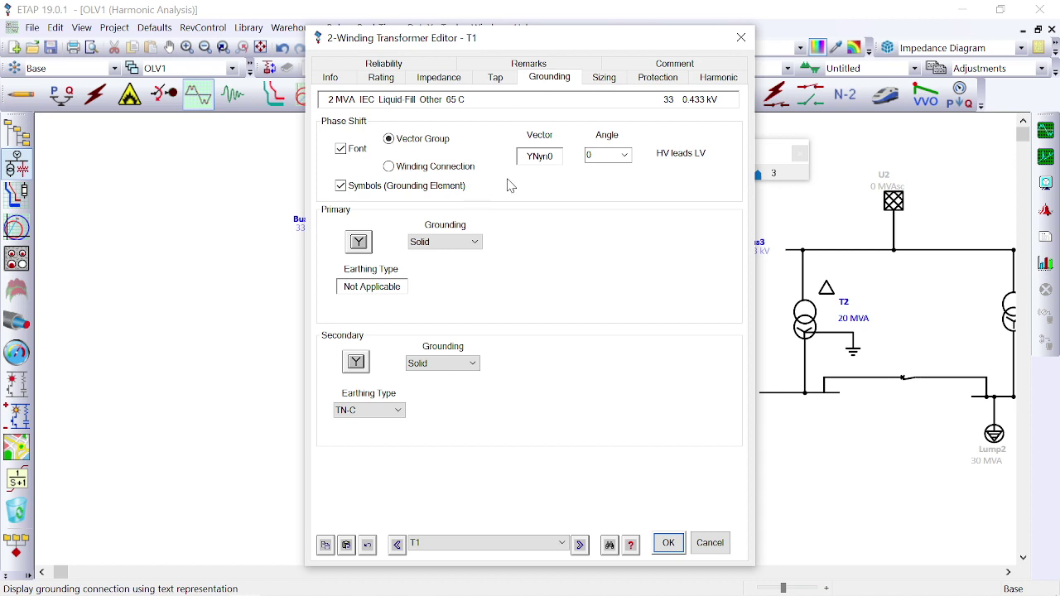
click(360, 245)
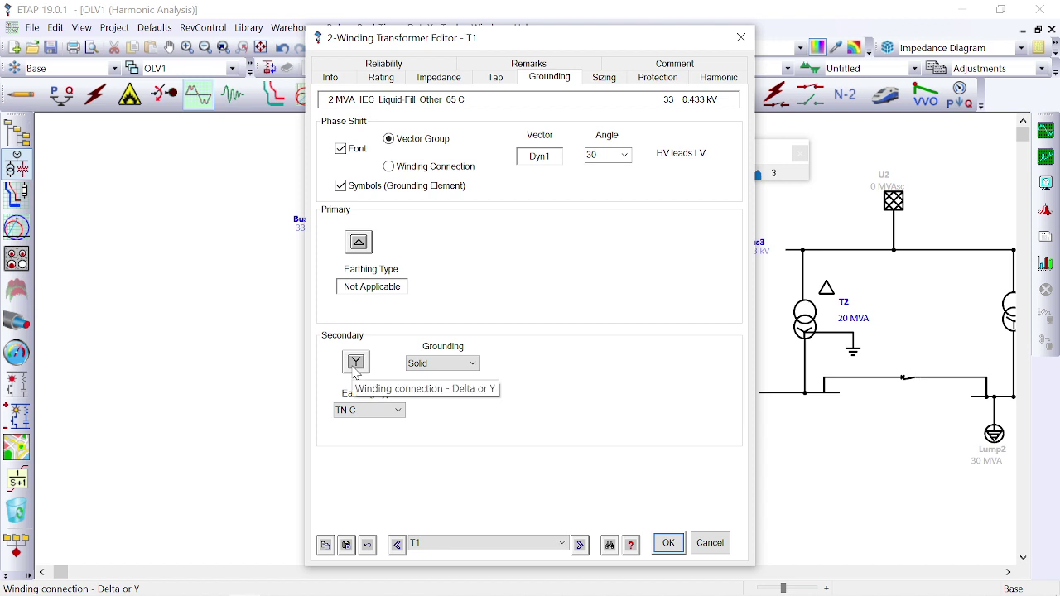
click(668, 542)
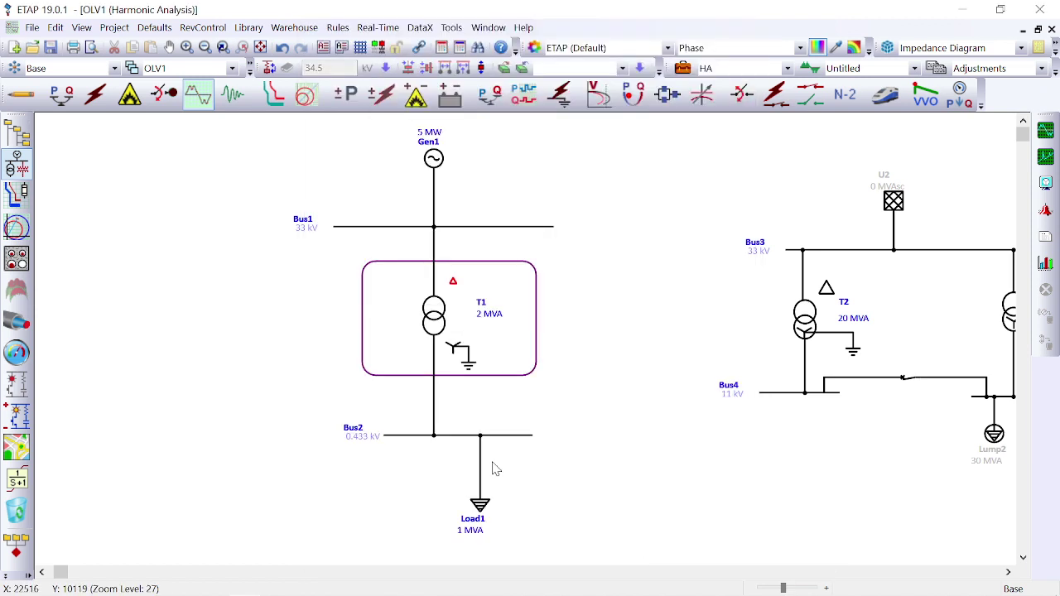
Step: Enlarge the delta symbol beside T1's primary winding to size 5
right_click(454, 286)
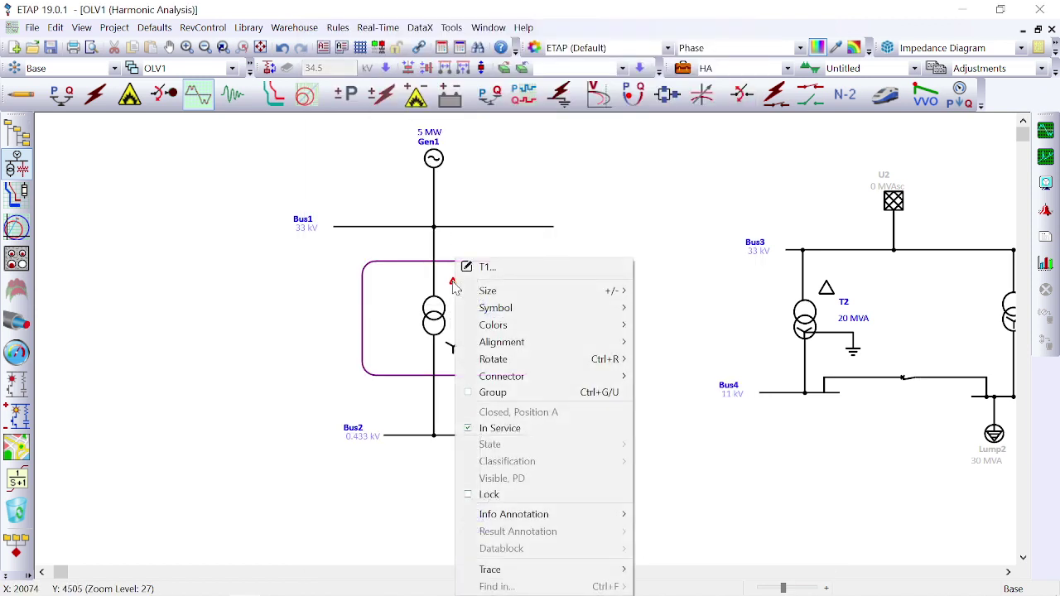
mouse_move(542, 295)
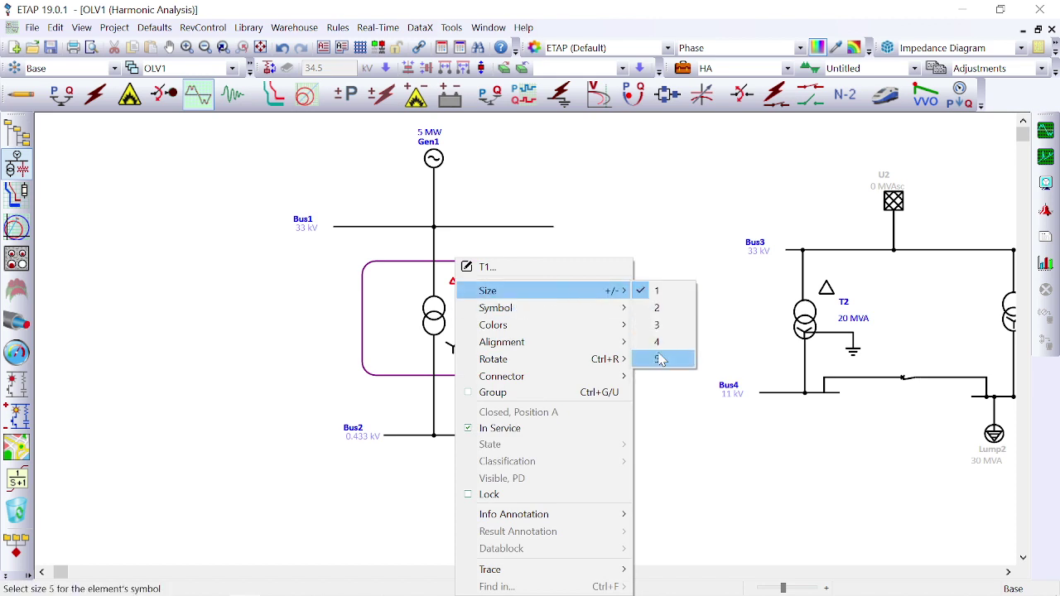
click(662, 360)
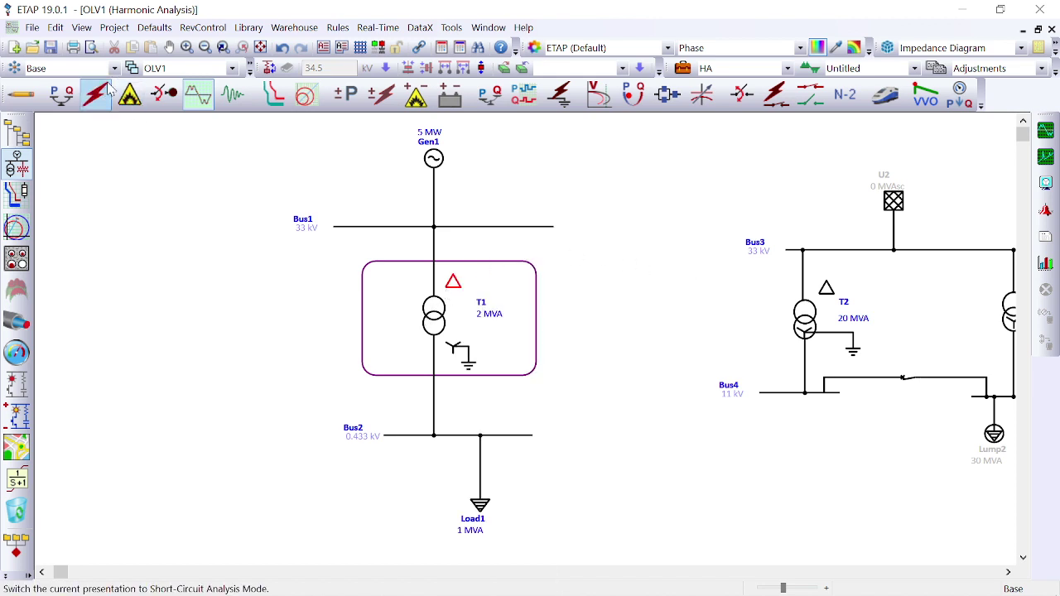
Step: Rerun the harmonic load flow study with the delta primary and view harmonic orders 1 and 3
click(1048, 134)
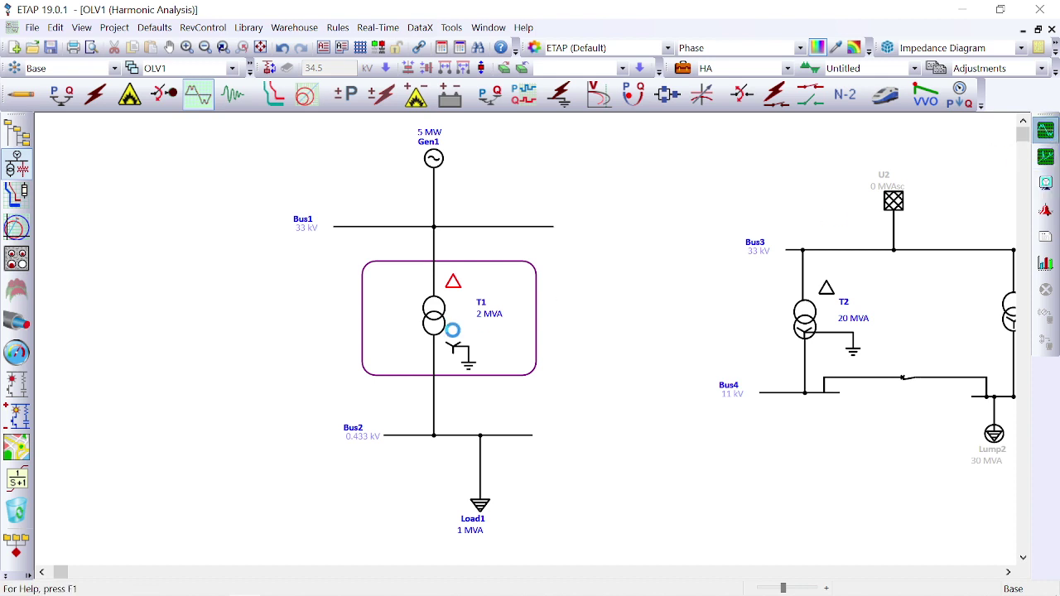
drag(622, 353, 625, 501)
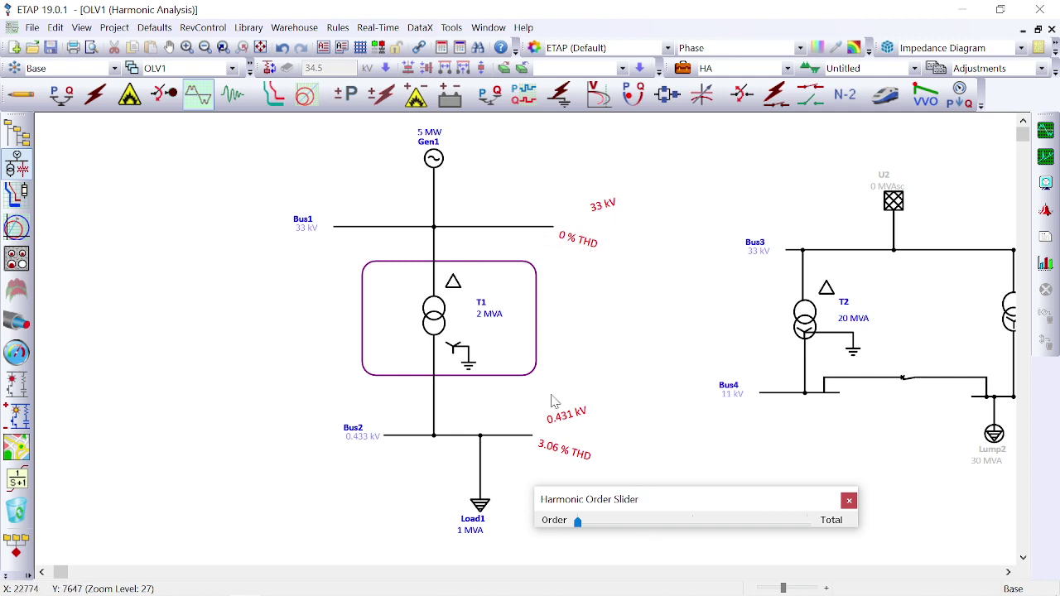
click(694, 521)
click(801, 524)
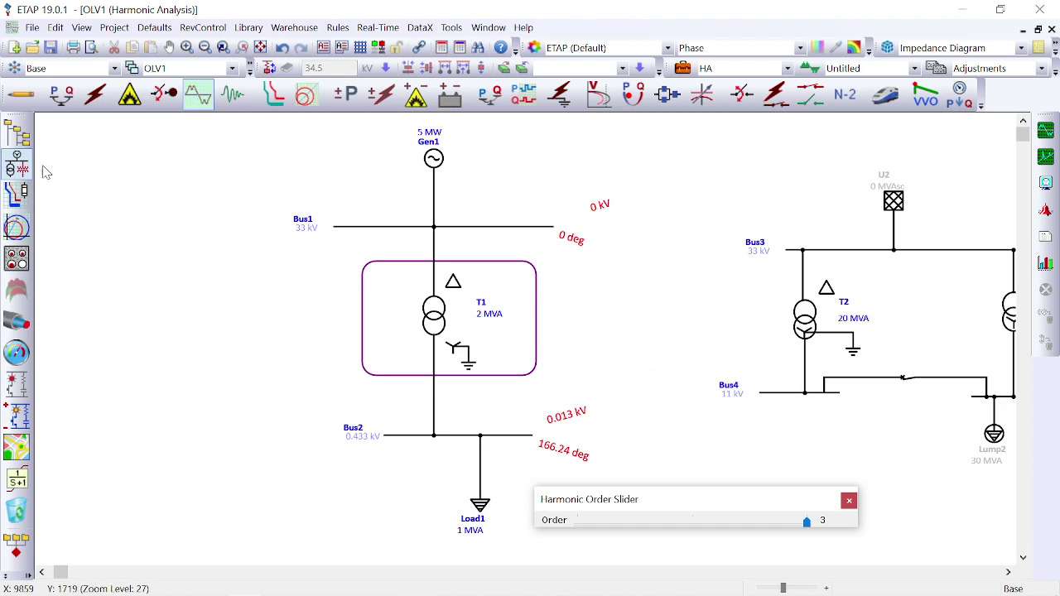
Step: Return the diagram to Edit mode and consult the sixth slide of the transformer presentation in PowerPoint
click(20, 94)
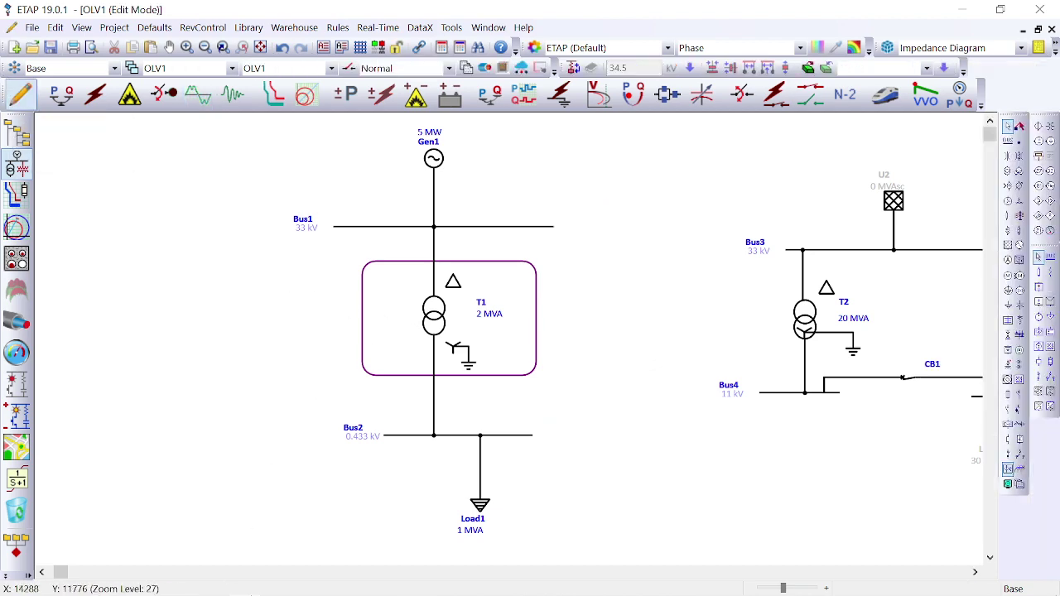
mouse_move(258, 590)
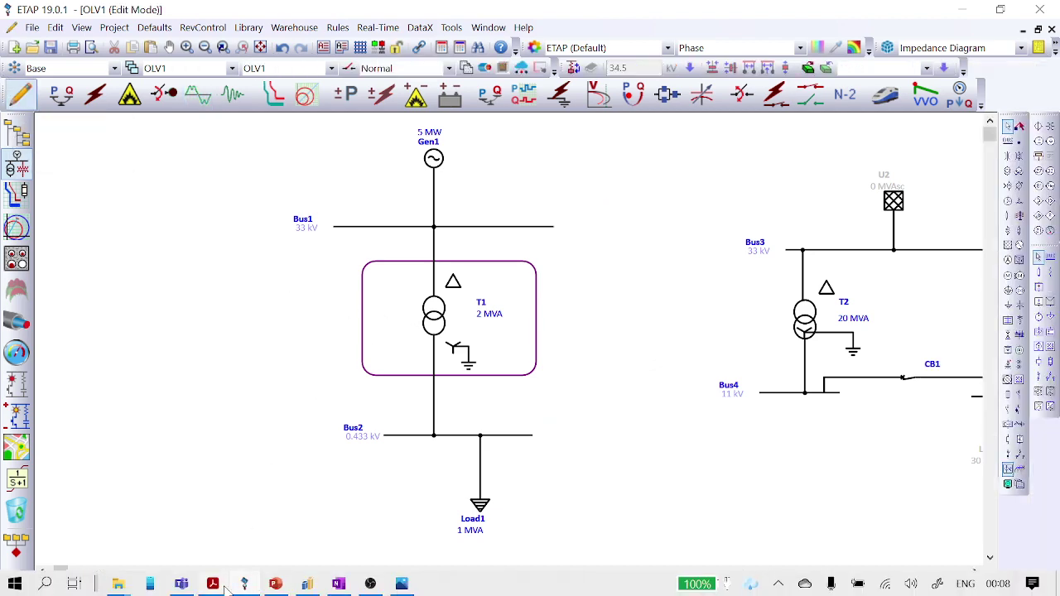
click(276, 584)
click(97, 563)
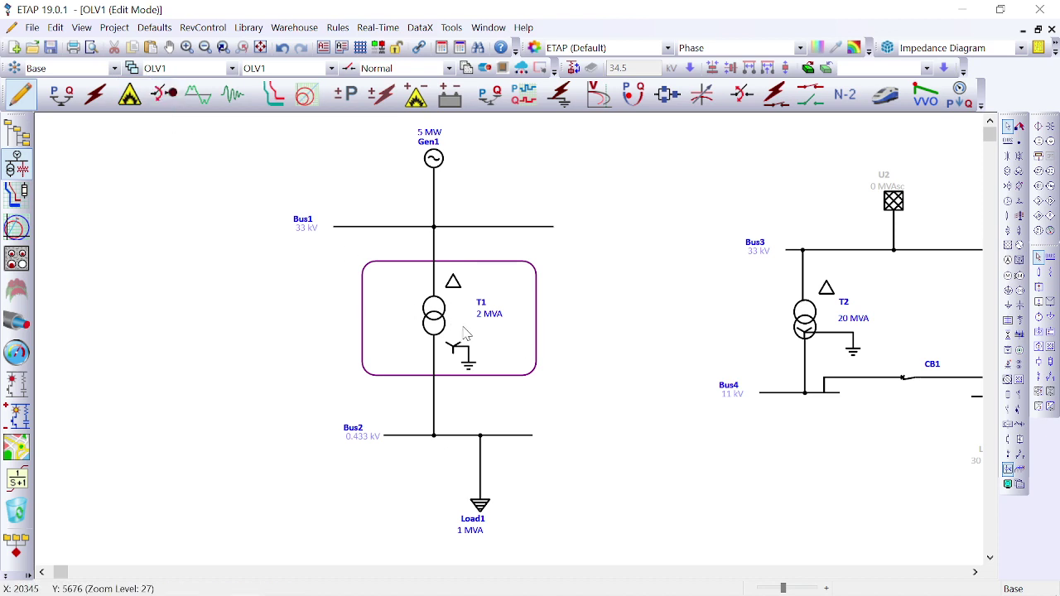
Step: Put the diagram in Short-Circuit Analysis mode and change T1's primary winding to solidly grounded wye, vector group YNyn0
click(100, 98)
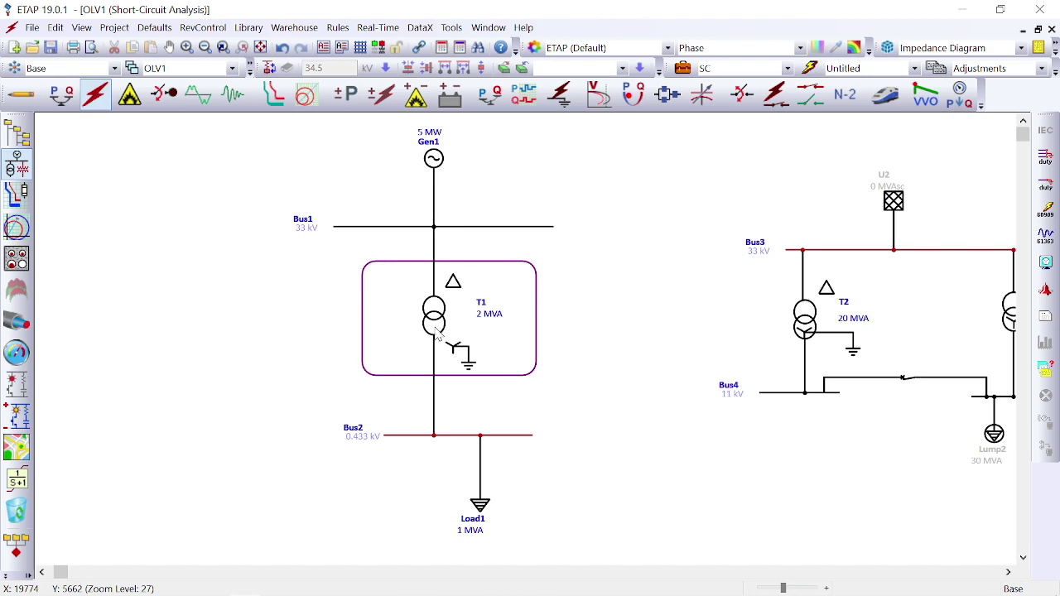
double_click(456, 287)
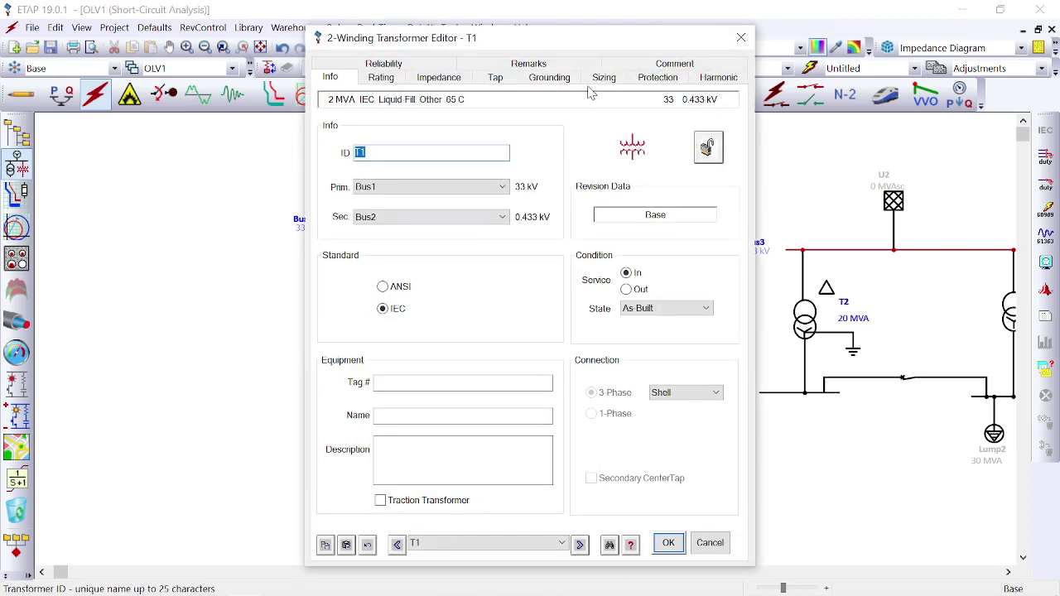
click(557, 83)
click(358, 241)
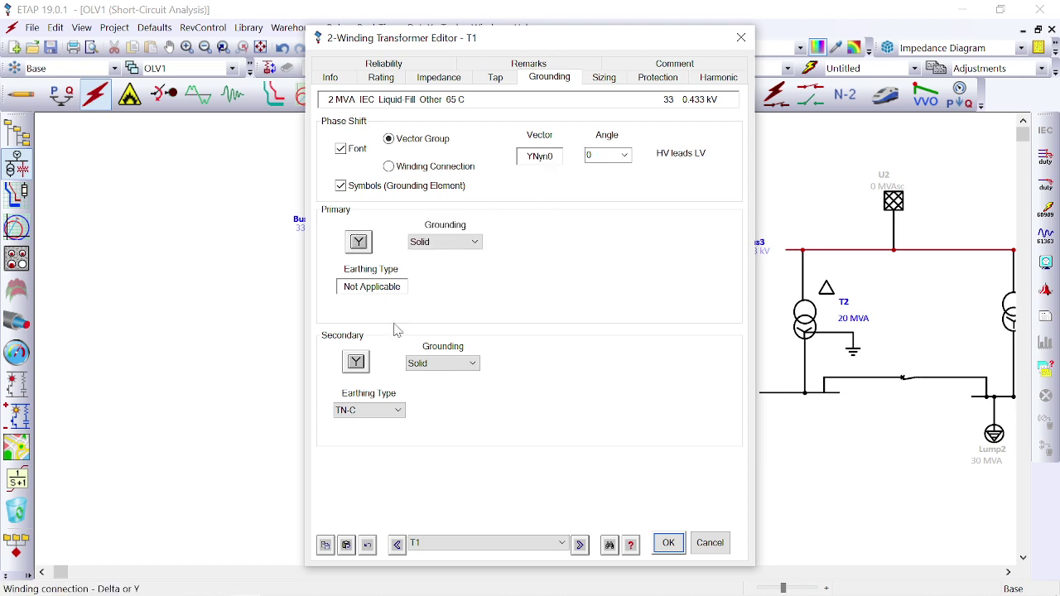
click(668, 542)
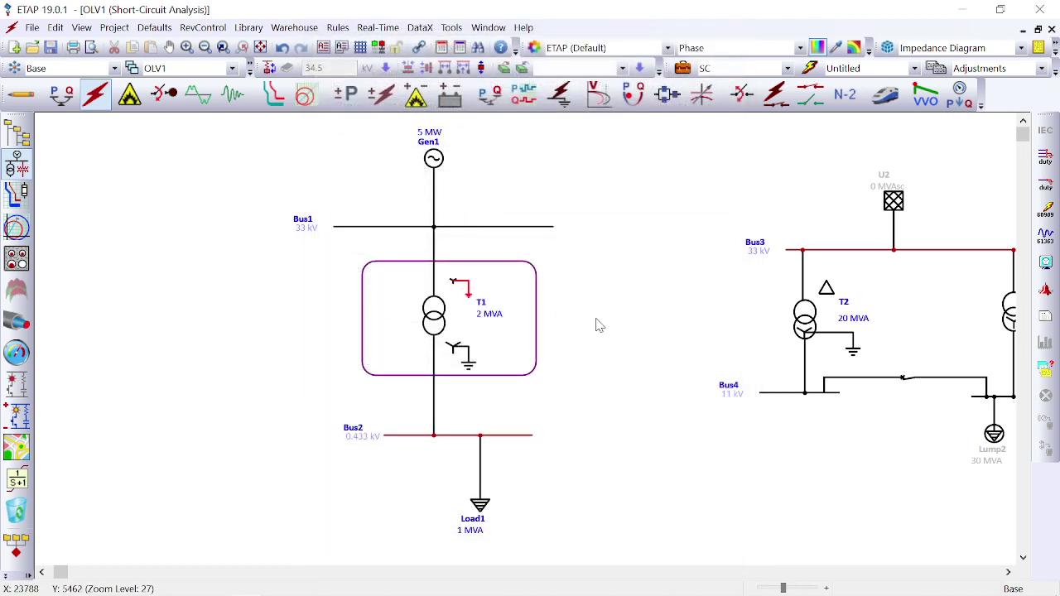
Step: Run the IEC 60909 short-circuit study for the Bus2 fault and check the fault type in the display options
click(1046, 212)
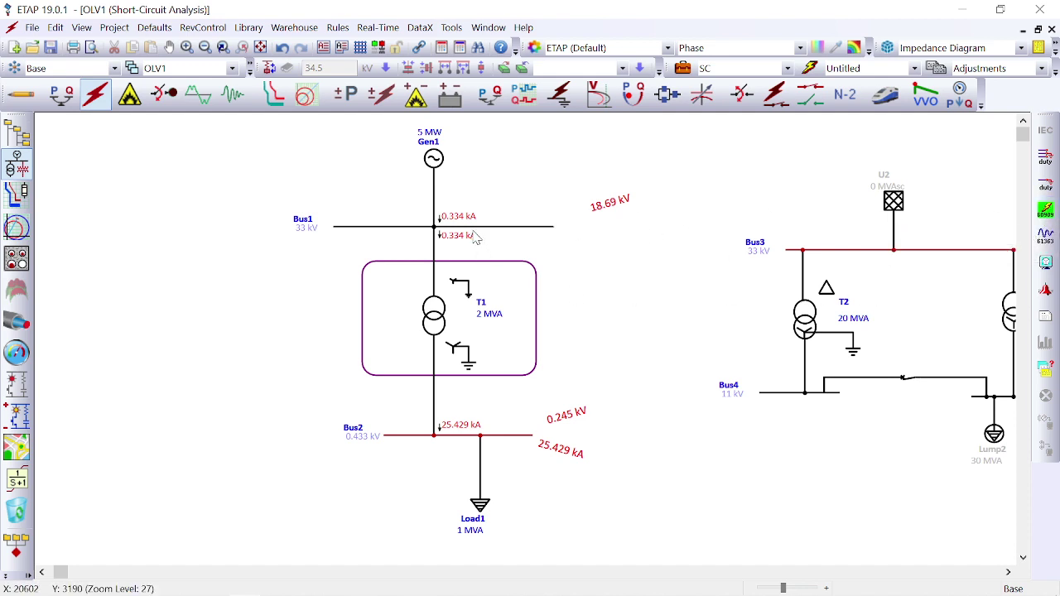
click(1046, 264)
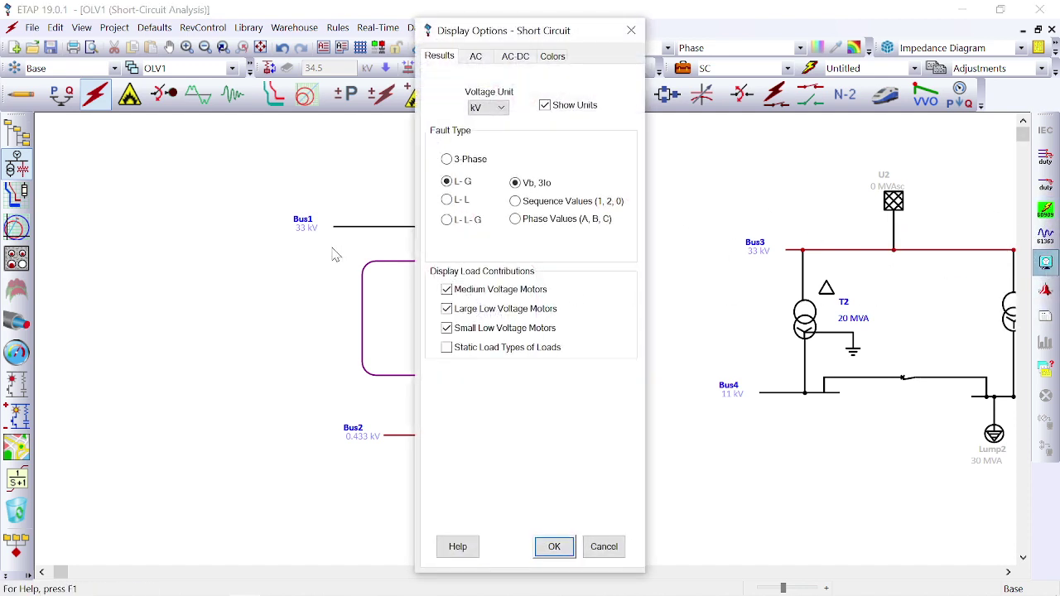
click(554, 548)
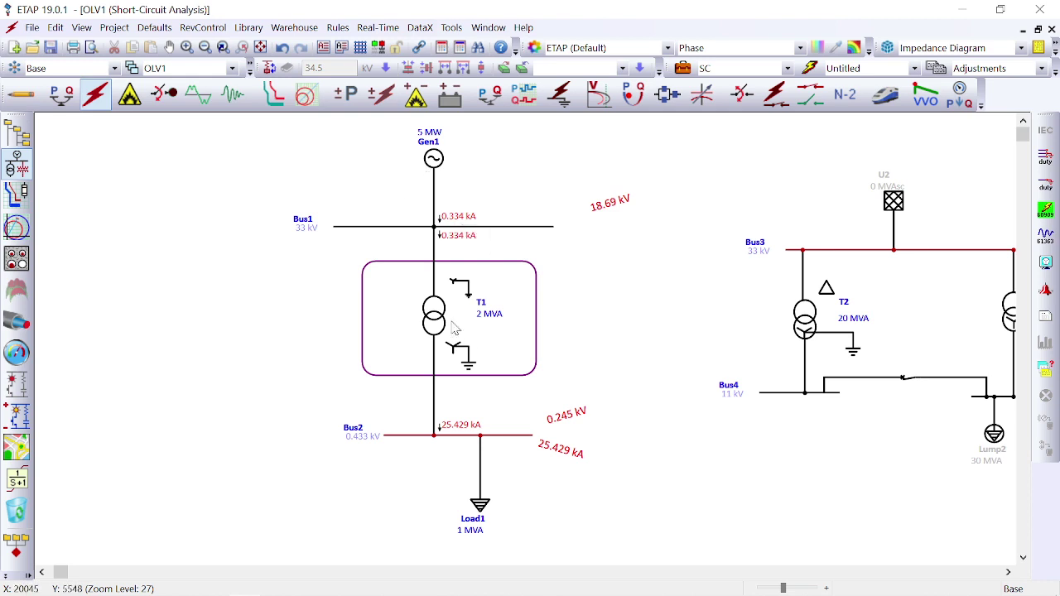
Step: Switch T1's primary winding back to delta for the short-circuit comparison, giving vector group Dyn1
double_click(426, 319)
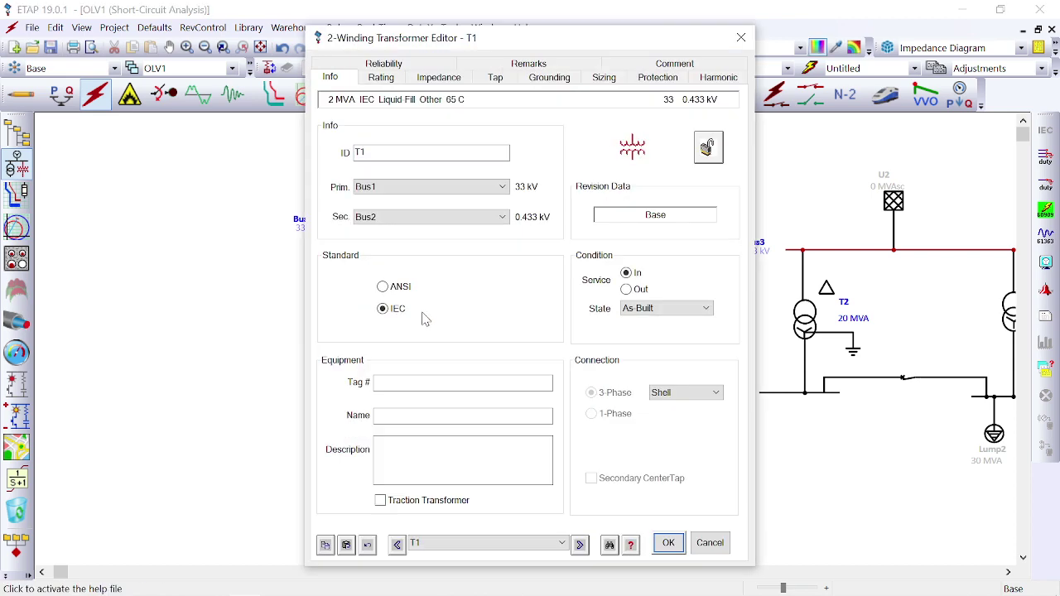
click(551, 77)
click(359, 242)
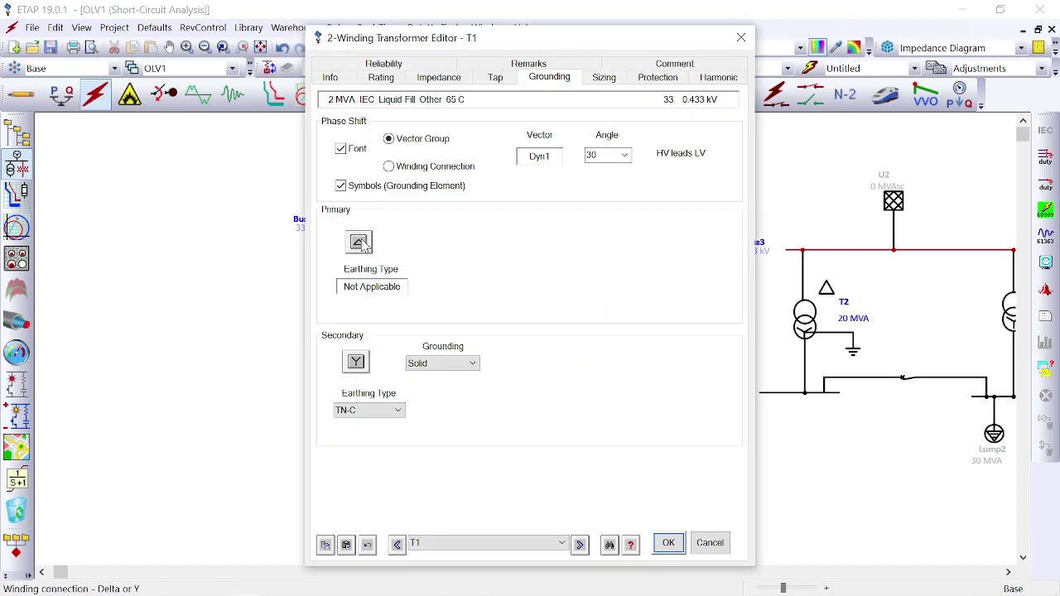
click(668, 544)
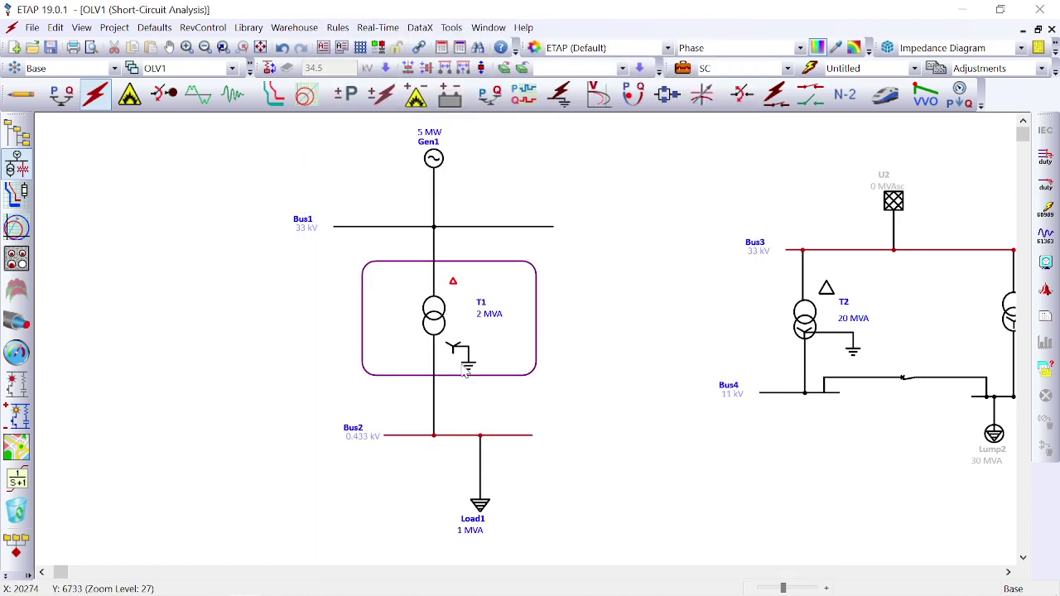
Step: Set the small delta symbol on T1's primary side to size 5 in the short-circuit view
right_click(453, 284)
mouse_move(560, 298)
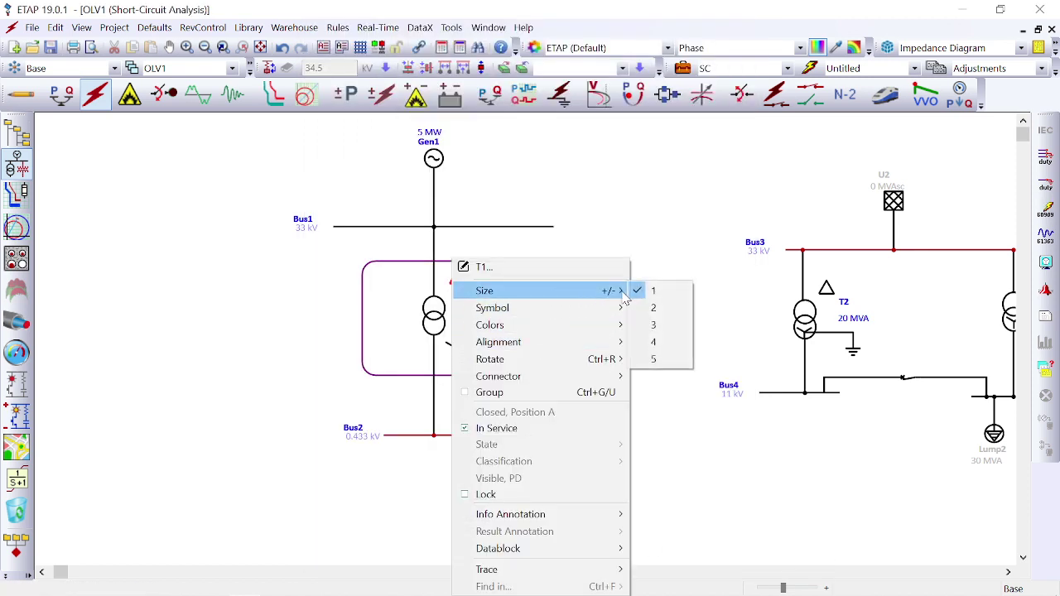
click(658, 360)
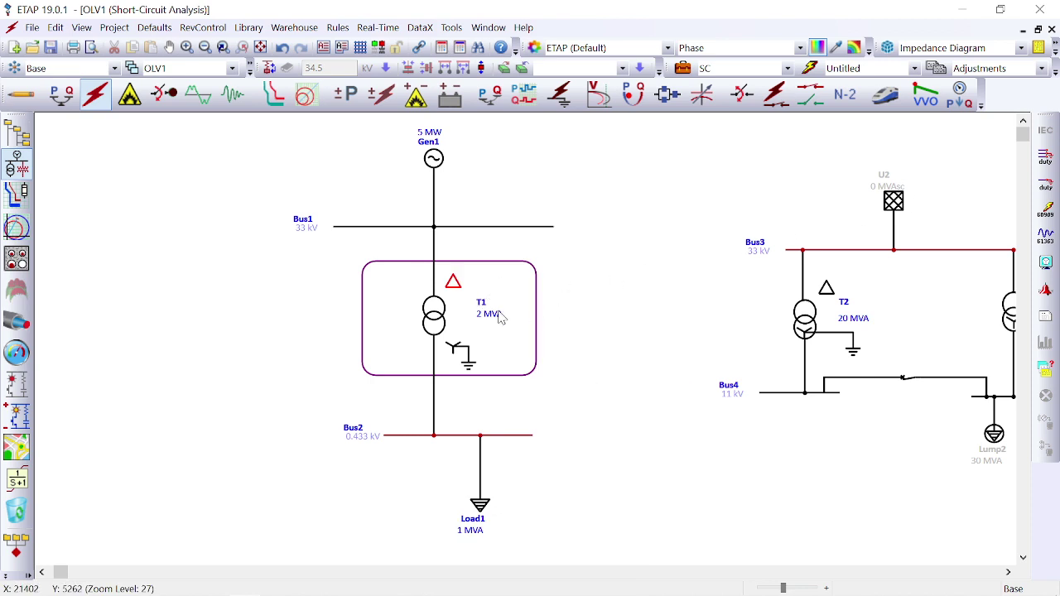
Step: Run the IEC 60909 short-circuit study for the Bus2 fault with T1 connected as Dyn1
click(1048, 211)
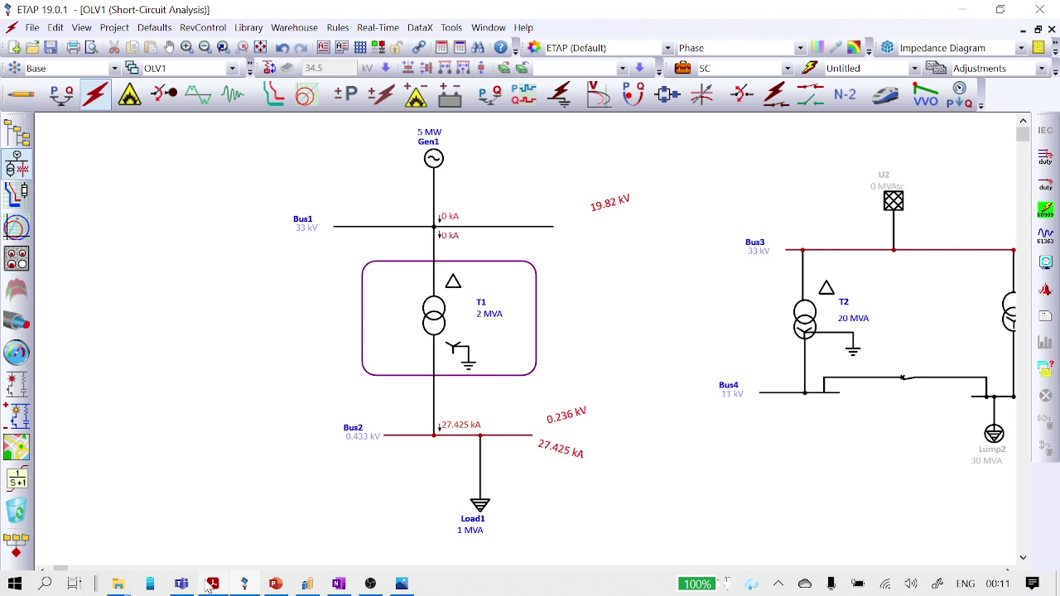
Step: Switch to the PowerPoint presentation and show slide 7 on star-star connections for power transmission transformers
click(275, 583)
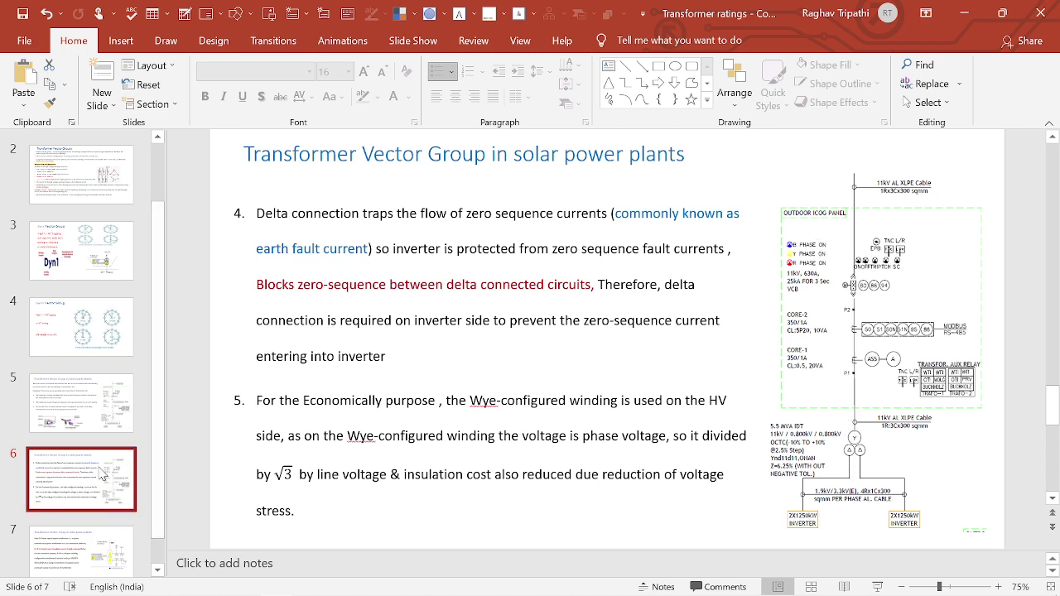
click(78, 551)
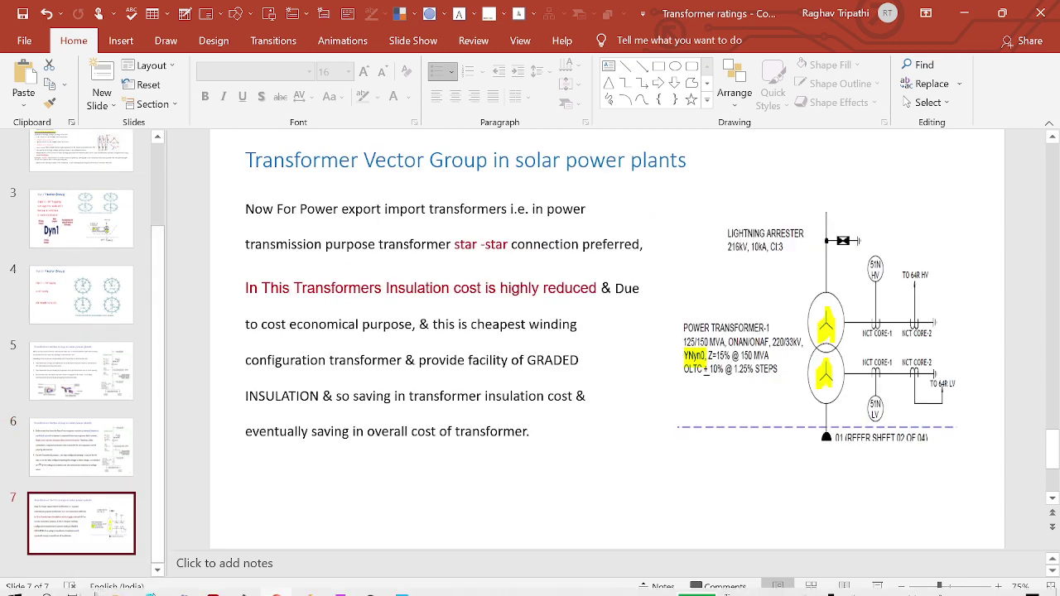
Step: Switch to the AC SLD drawing in Adobe Acrobat Reader and examine the 40 MVA, 33/11 kV transformer's vector group up close
click(212, 590)
scroll(658, 329, down, 5)
scroll(590, 219, up, 5)
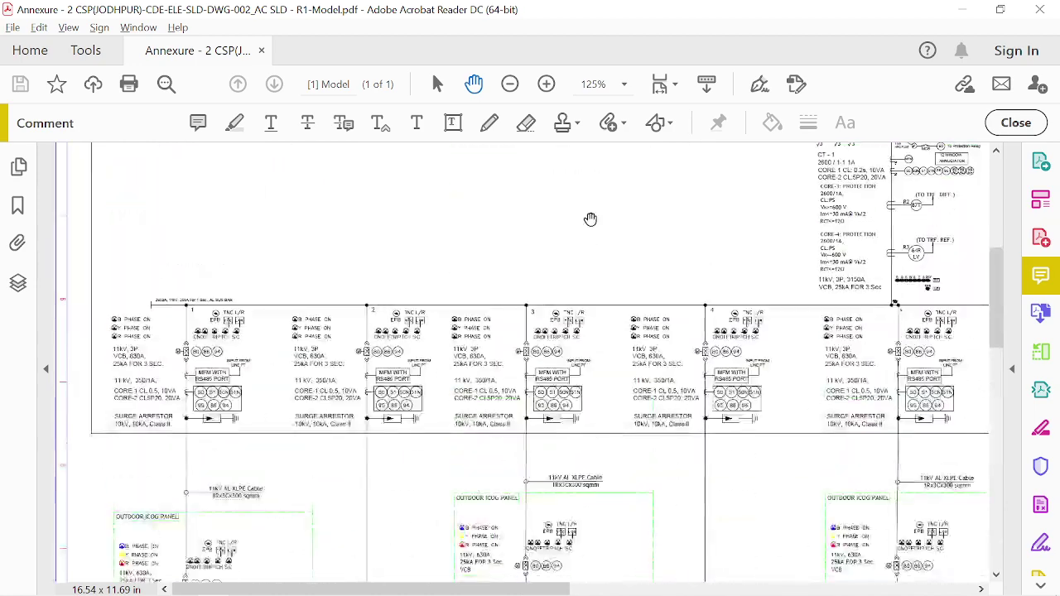
scroll(590, 218, up, 3)
drag(739, 248, 432, 323)
scroll(579, 310, up, 3)
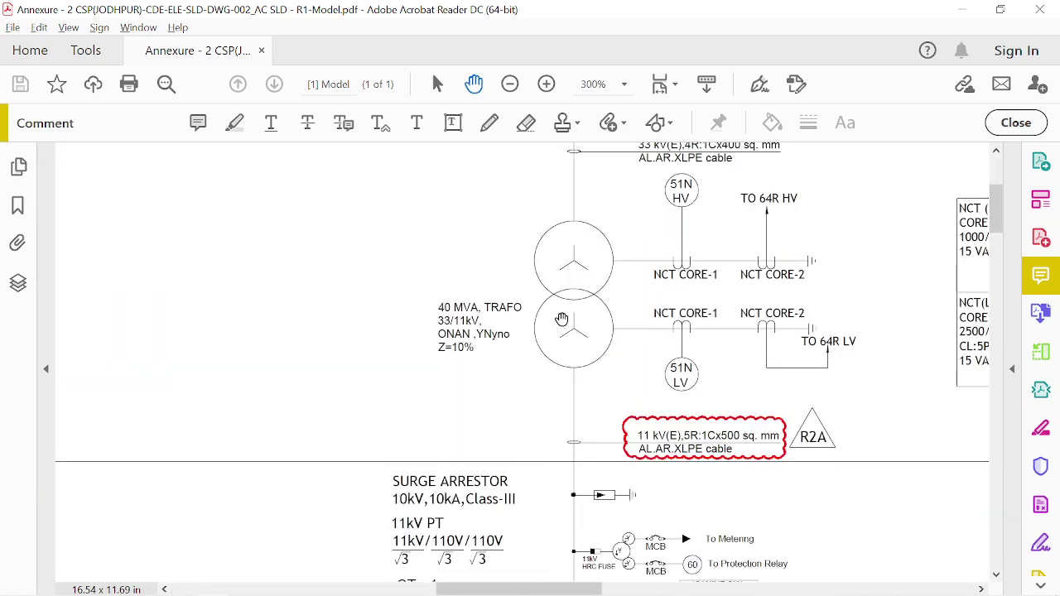
Step: Check the star-star slide in PowerPoint, then return to the PDF drawing to examine the wider single-line context around the 40 MVA transformer
key(alt+Tab)
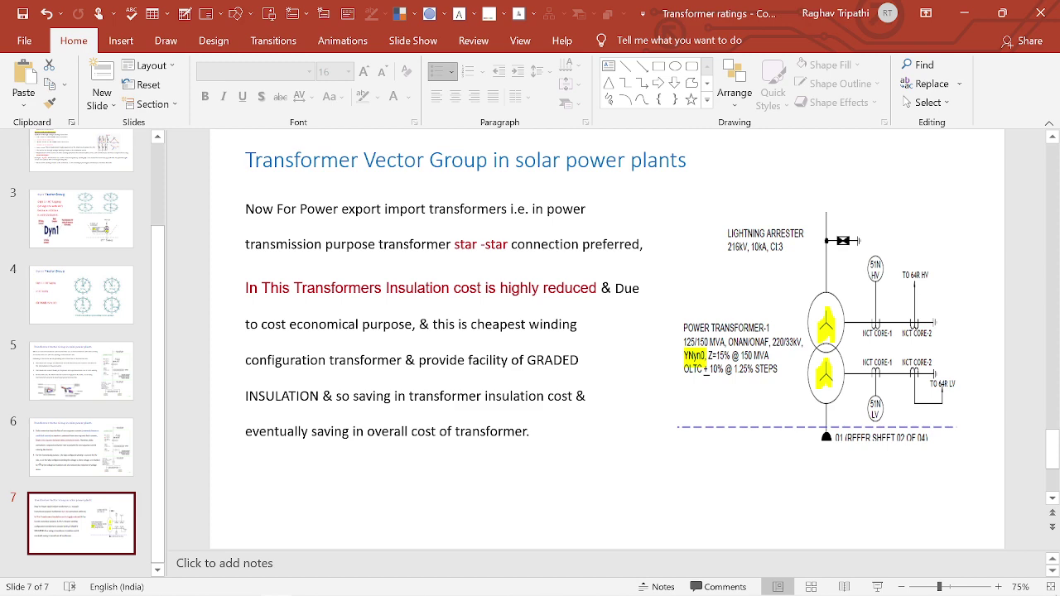
click(212, 584)
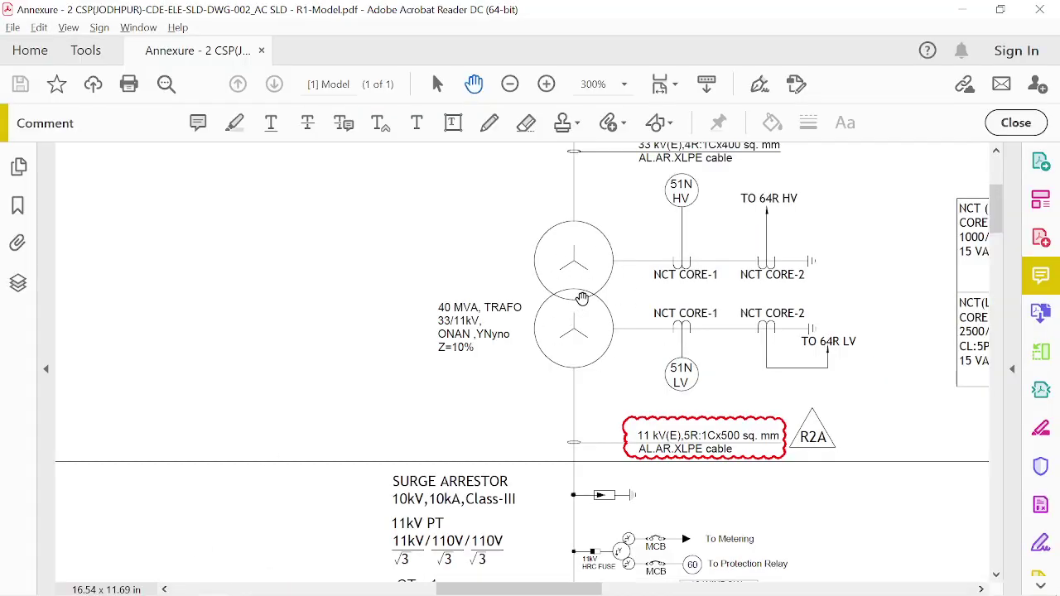
scroll(582, 298, down, 2)
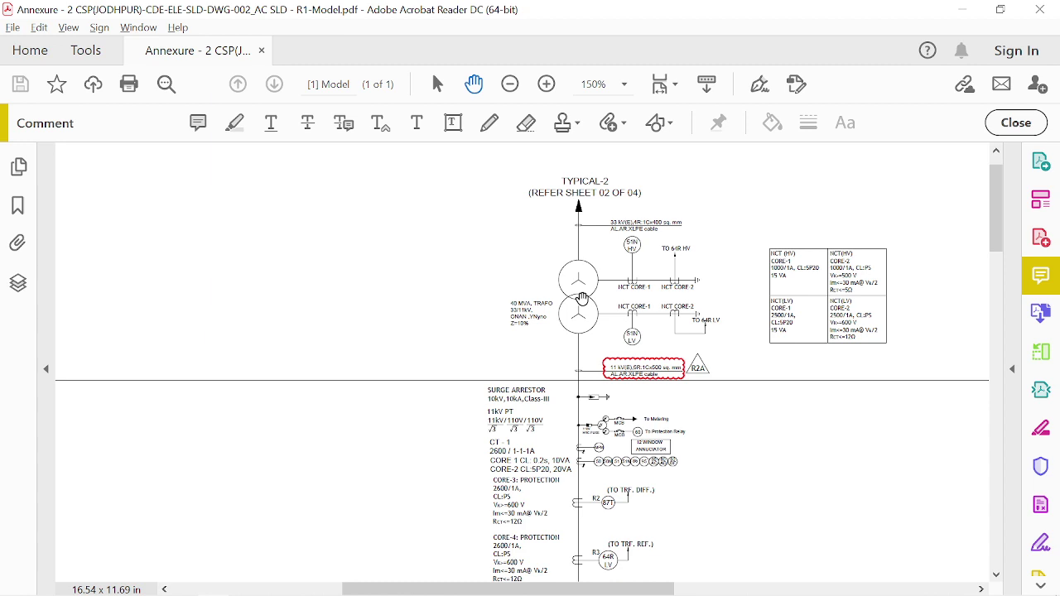
Step: Revisit the star-star slide in PowerPoint and switch back to ETAP to review T1's short-circuit results on the one-line diagram
mouse_move(319, 590)
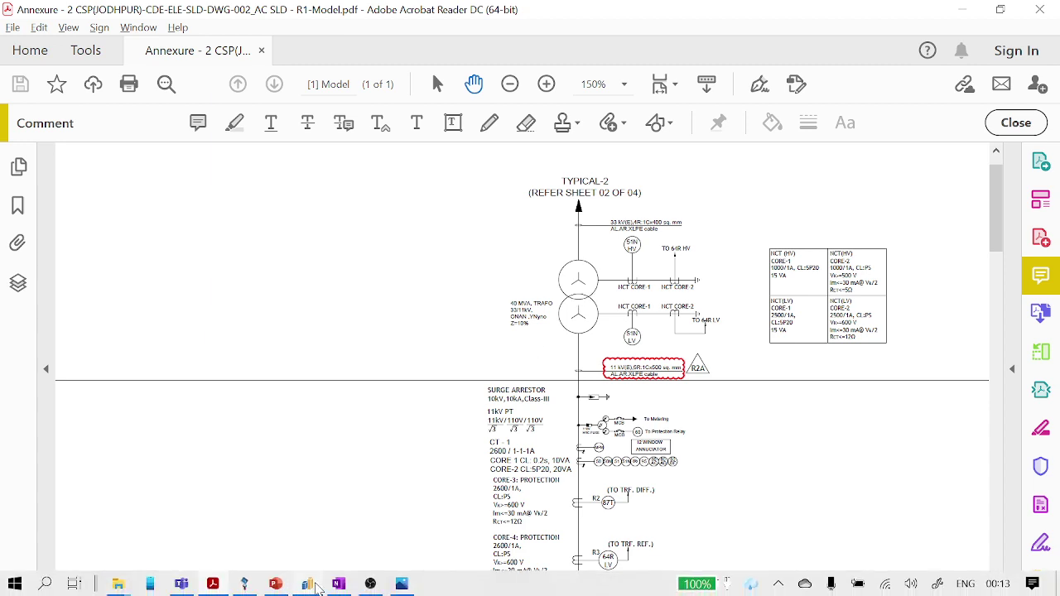
click(277, 587)
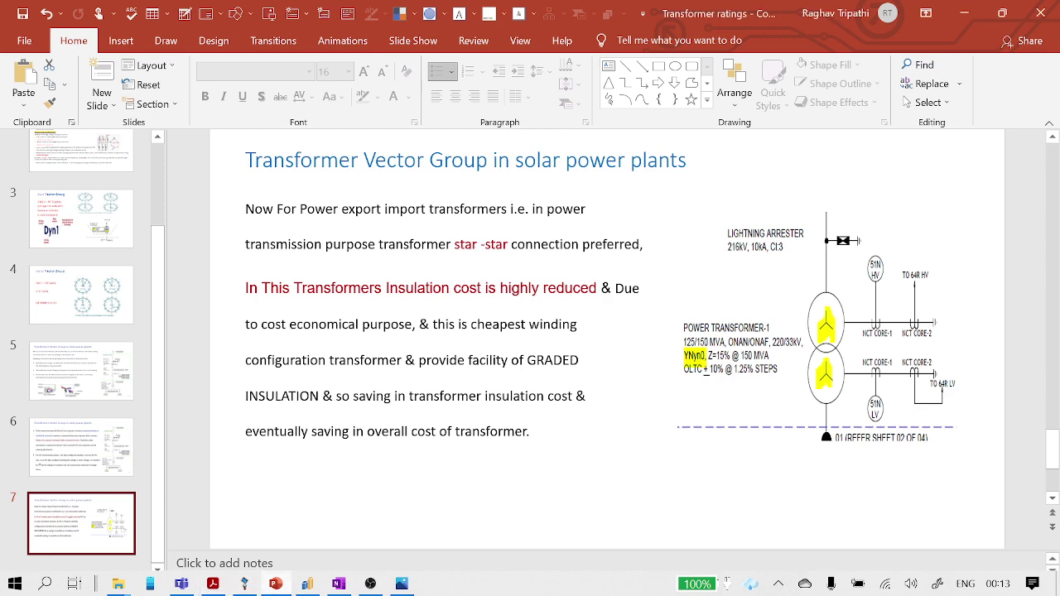
click(243, 584)
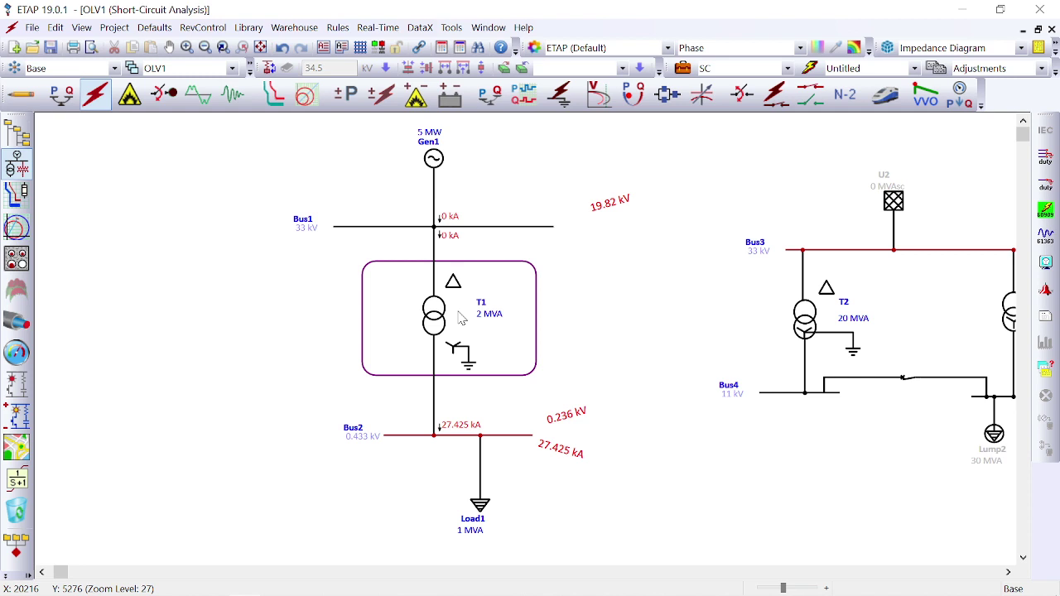
mouse_move(726, 584)
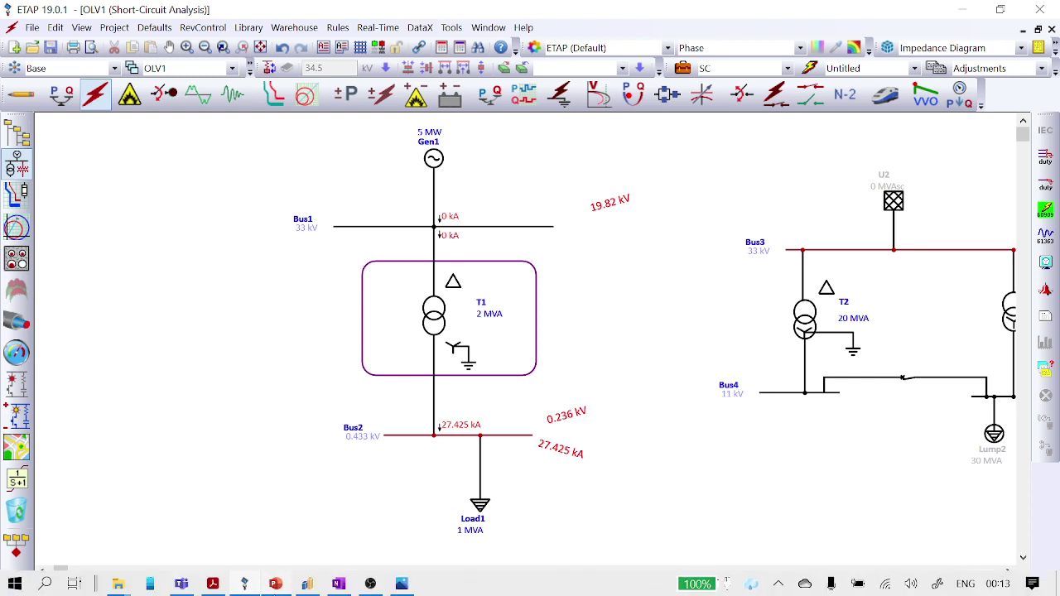